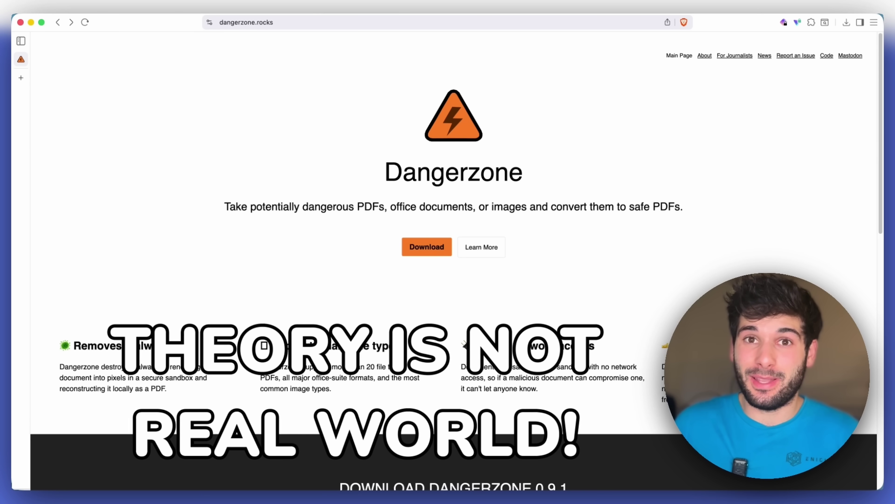
- Scroll the dangerzone.rocks home page and follow Learn More to the About Dangerzone page
{"action": "scroll", "coordinate": [495, 193], "scroll_direction": "down", "scroll_amount": 1}
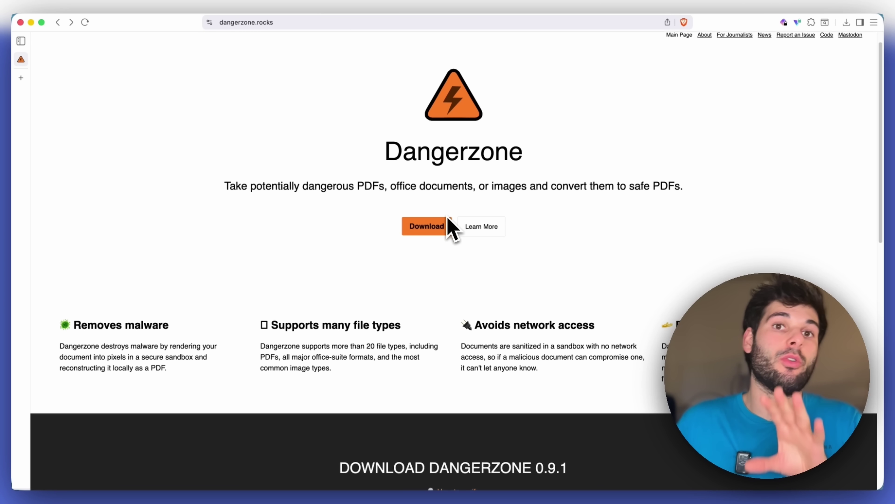
{"action": "scroll", "coordinate": [440, 241], "scroll_direction": "up", "scroll_amount": 1}
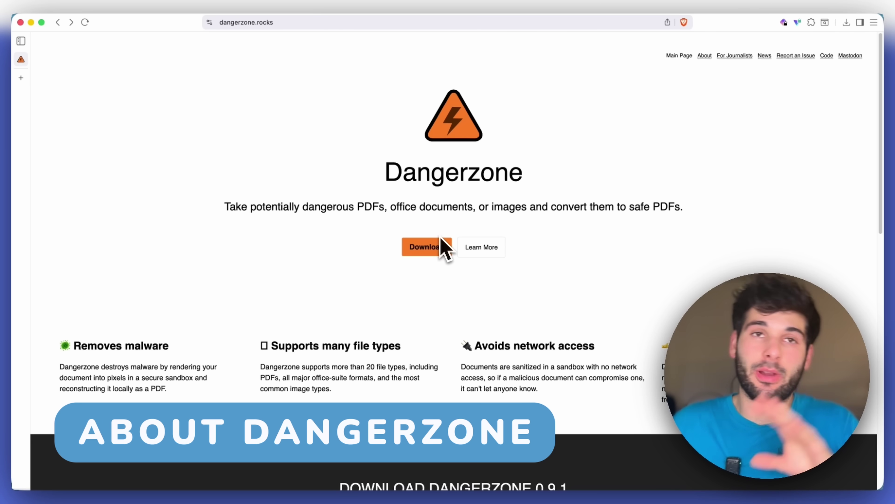
{"action": "scroll", "coordinate": [461, 201], "scroll_direction": "down", "scroll_amount": 3}
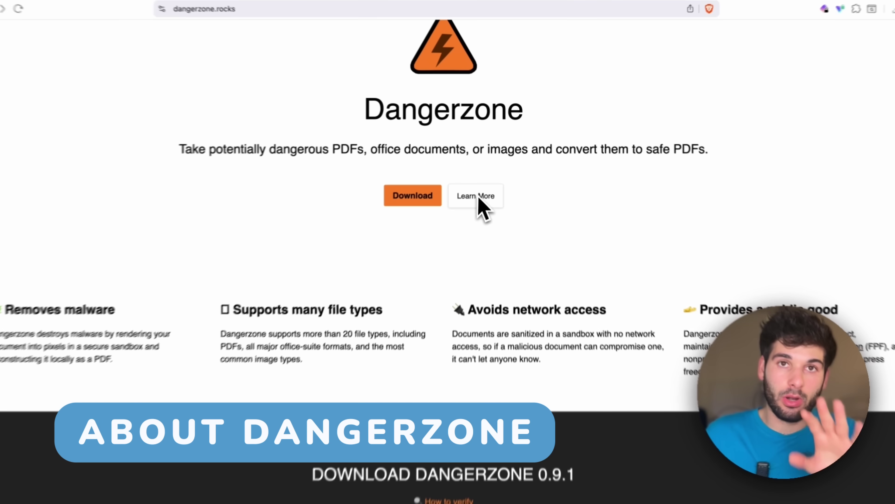
{"action": "left_click", "coordinate": [483, 187]}
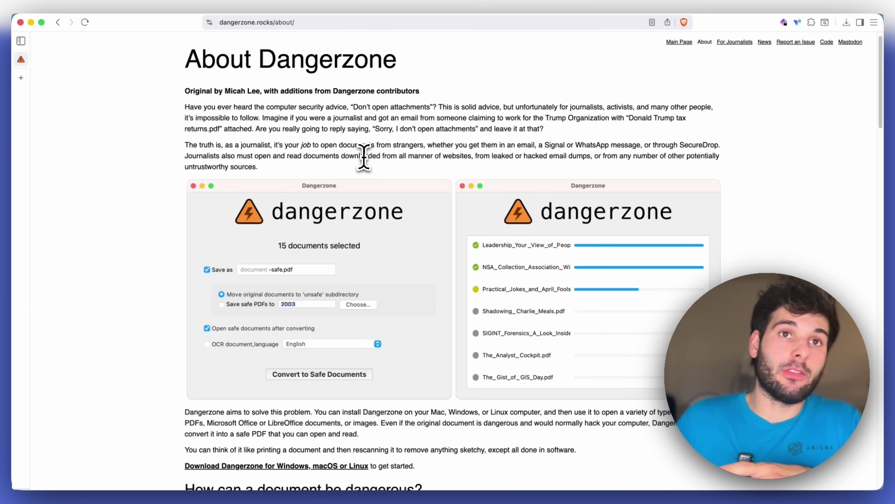
- Highlight and clear the journalist paragraph, then read down to 'How does Dangerzone work?'
{"action": "left_click_drag", "start_coordinate": [278, 145], "coordinate": [392, 178]}
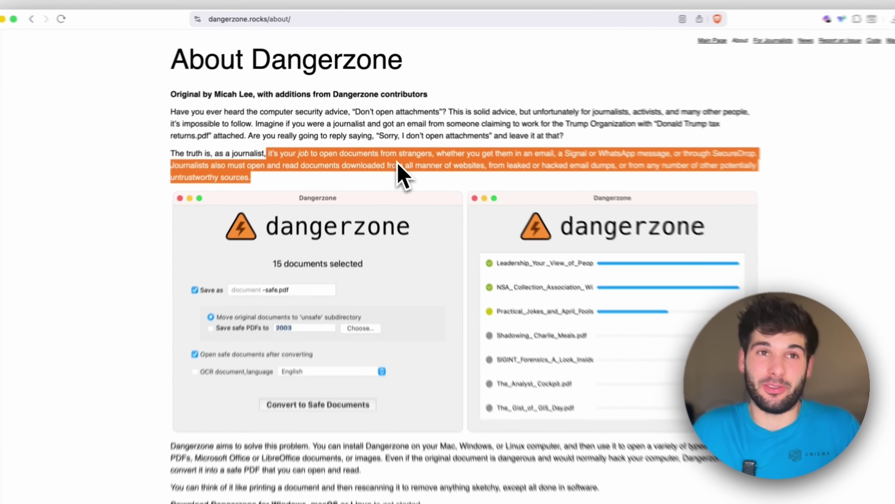
{"action": "left_click", "coordinate": [393, 151]}
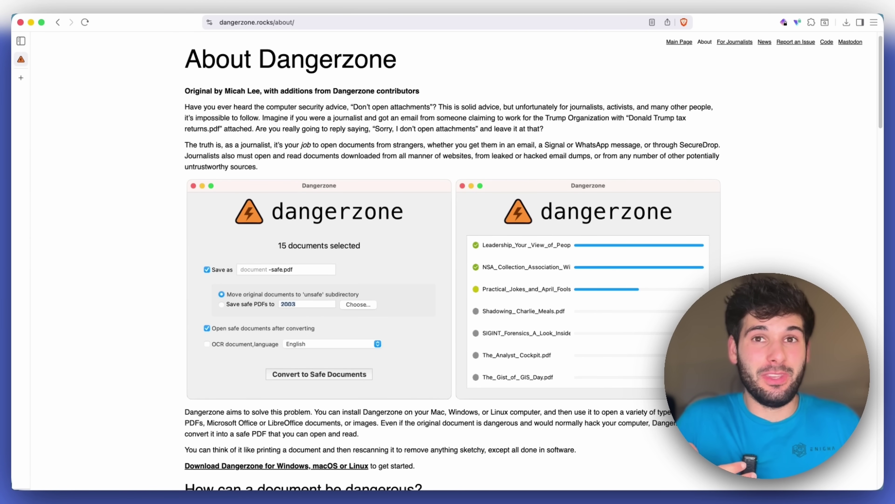
{"action": "scroll", "coordinate": [448, 247], "scroll_direction": "down", "scroll_amount": 10}
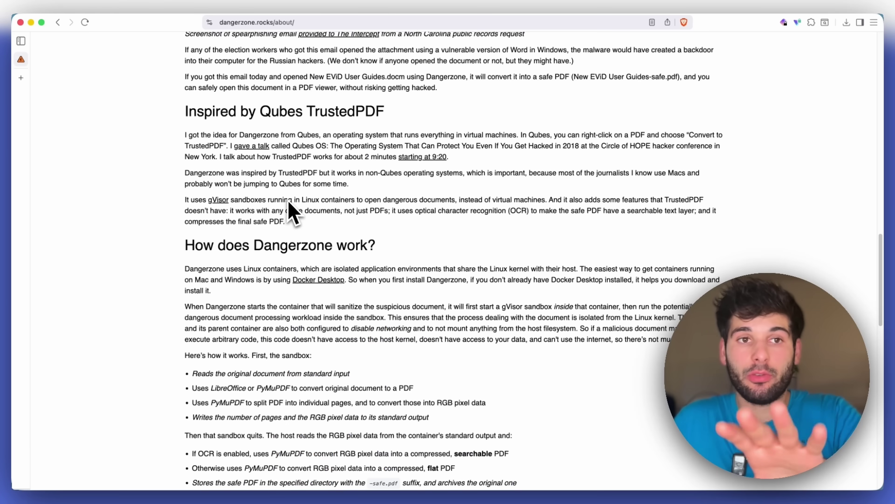
- Scroll past the file-type list and security sections to 'Dangerzone is open source'
{"action": "scroll", "coordinate": [292, 212], "scroll_direction": "down", "scroll_amount": 5}
{"action": "scroll", "coordinate": [293, 212], "scroll_direction": "down", "scroll_amount": 3}
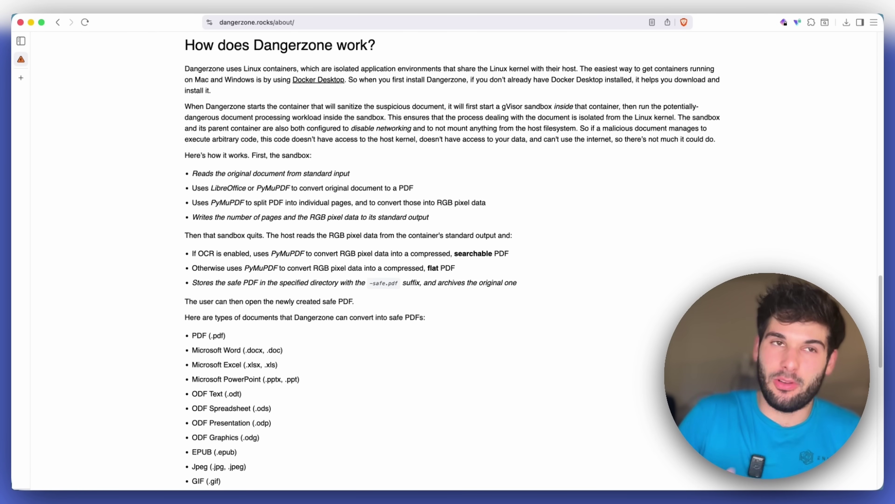
{"action": "scroll", "coordinate": [448, 260], "scroll_direction": "down", "scroll_amount": 2}
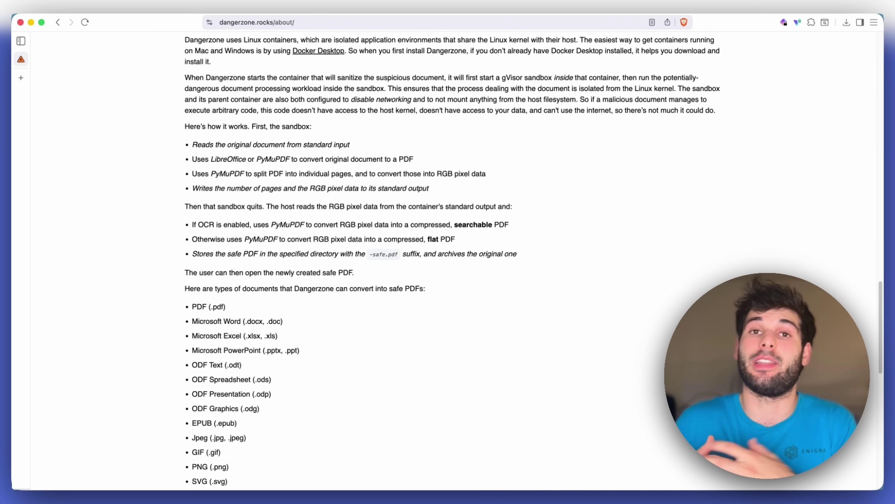
{"action": "scroll", "coordinate": [225, 243], "scroll_direction": "down", "scroll_amount": 20}
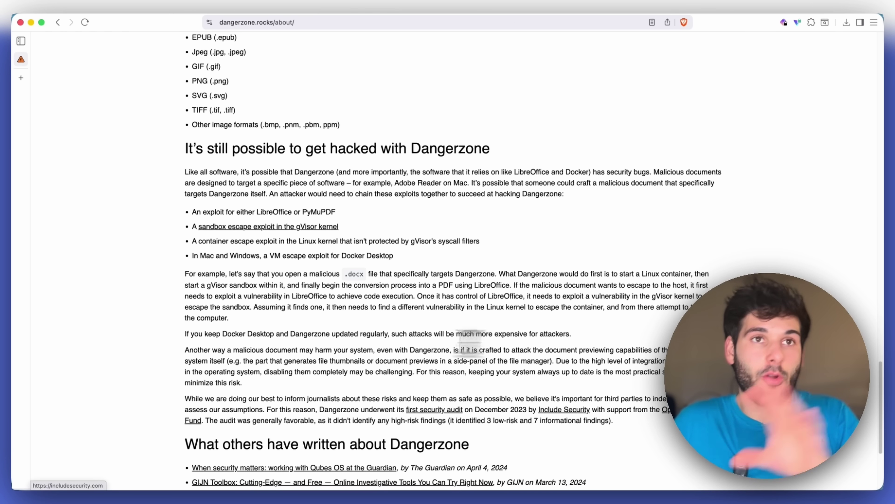
{"action": "scroll", "coordinate": [209, 231], "scroll_direction": "down", "scroll_amount": 9}
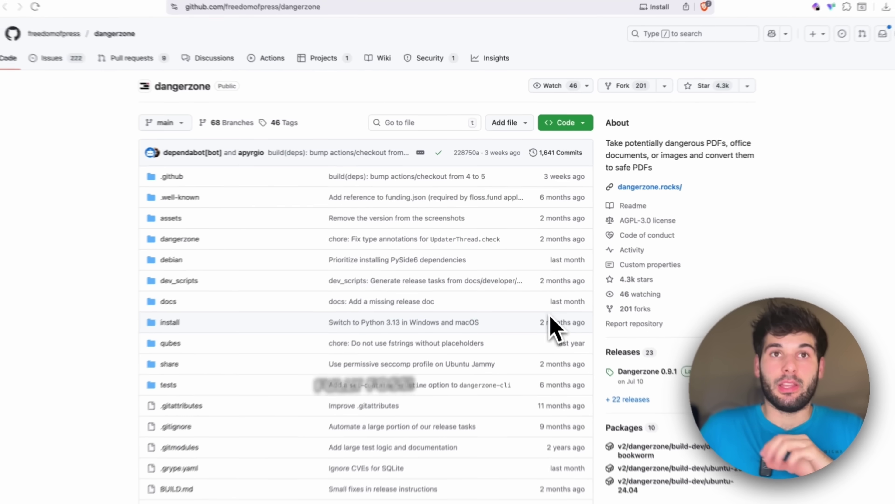
- Scroll through the freedomofpress/dangerzone repository's file list on GitHub
{"action": "scroll", "coordinate": [566, 270], "scroll_direction": "down", "scroll_amount": 4}
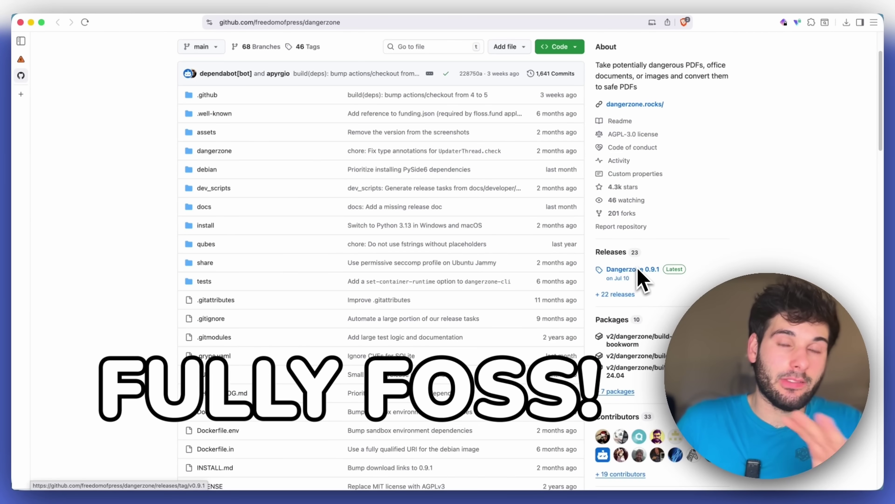
{"action": "scroll", "coordinate": [631, 268], "scroll_direction": "up", "scroll_amount": 1}
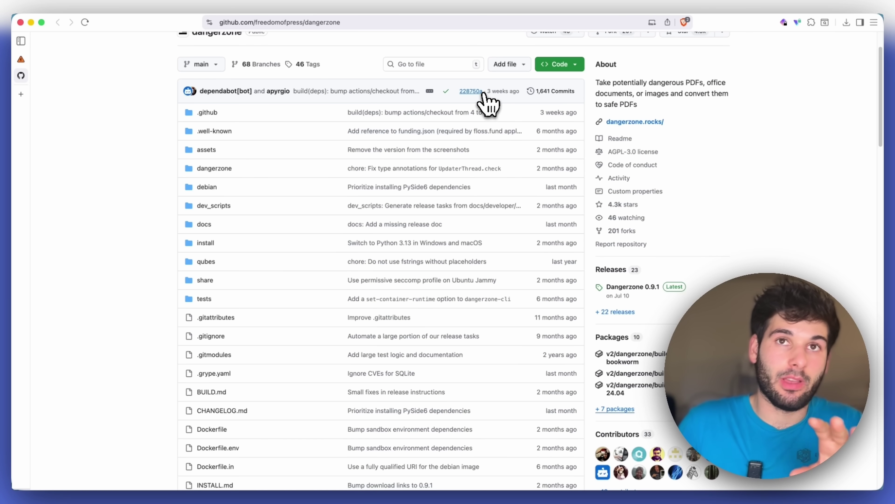
- Back on dangerzone.rocks, download the Dangerzone 0.9.1 .dmg for Apple Silicon
{"action": "mouse_move", "coordinate": [480, 93]}
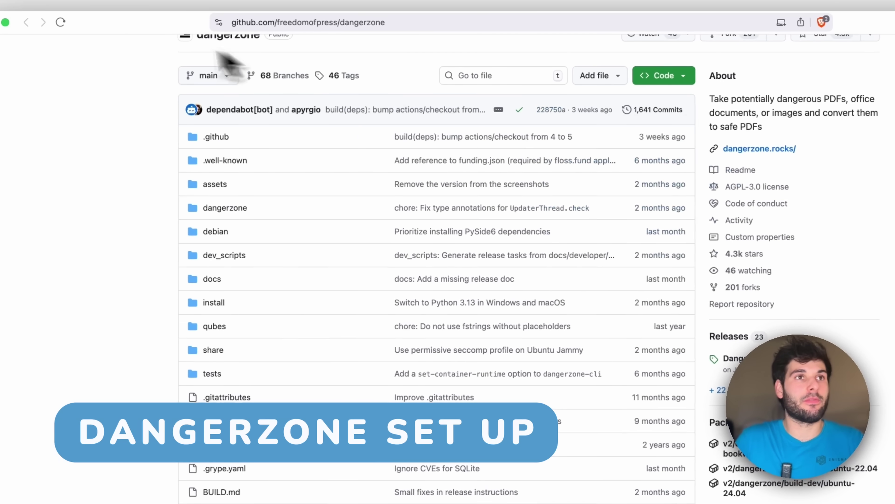
{"action": "mouse_move", "coordinate": [30, 84]}
{"action": "left_click", "coordinate": [30, 69]}
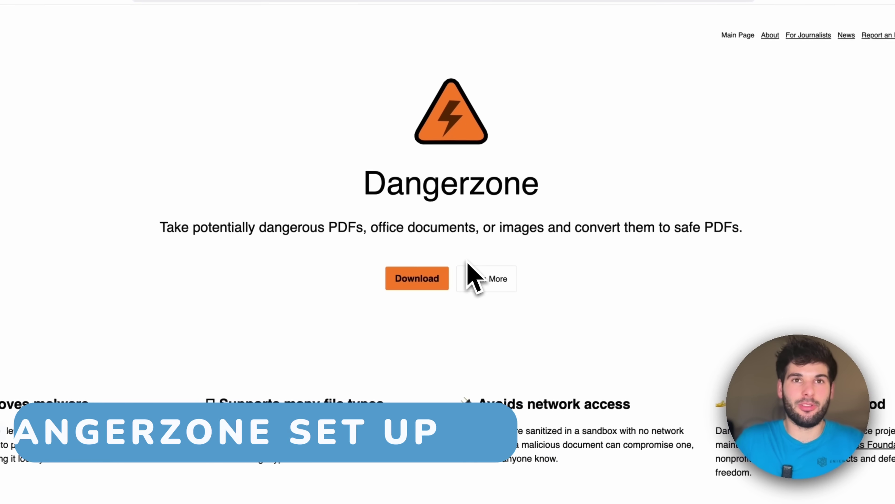
{"action": "scroll", "coordinate": [468, 263], "scroll_direction": "down", "scroll_amount": 3}
{"action": "left_click", "coordinate": [417, 198]}
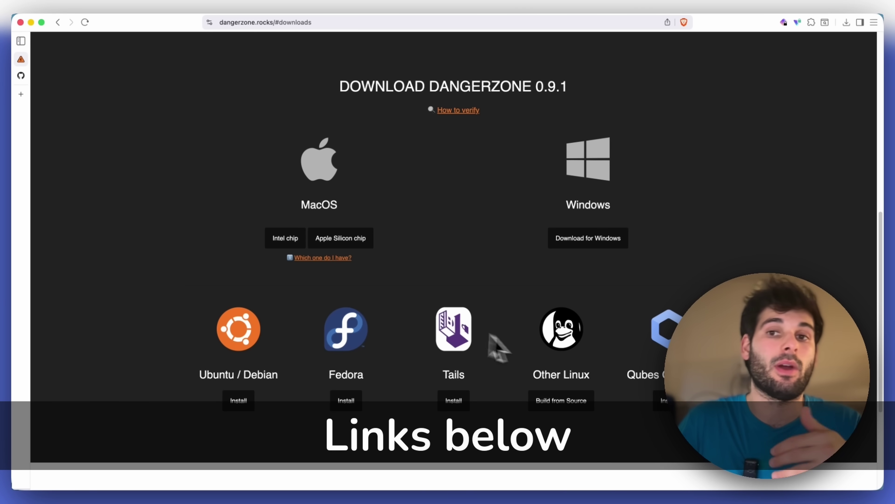
{"action": "scroll", "coordinate": [425, 303], "scroll_direction": "down", "scroll_amount": 3}
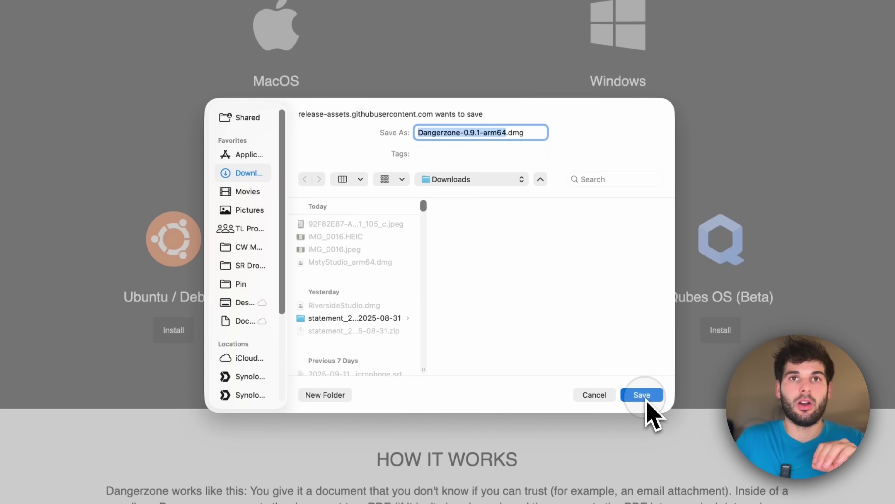
{"action": "left_click", "coordinate": [649, 405]}
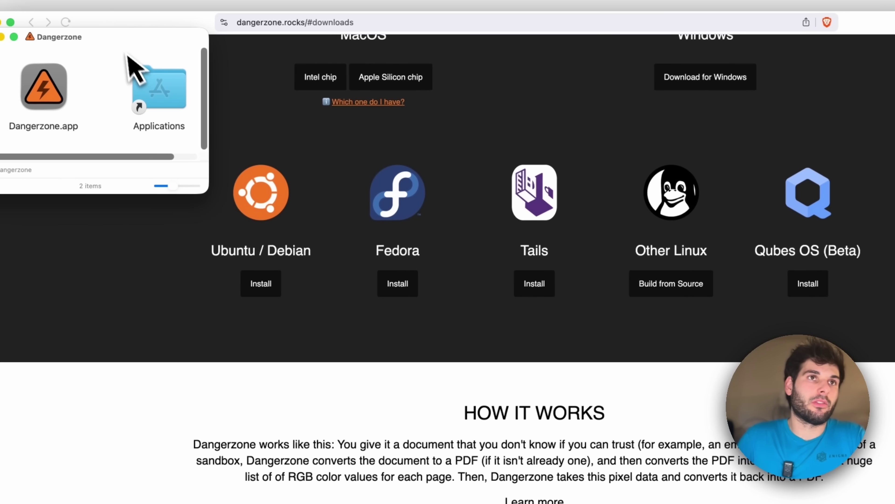
- Copy Dangerzone.app into Applications, launch it, and follow its link to Docker Desktop
{"action": "left_click_drag", "start_coordinate": [128, 55], "coordinate": [276, 115]}
{"action": "left_click_drag", "start_coordinate": [222, 166], "coordinate": [334, 167]}
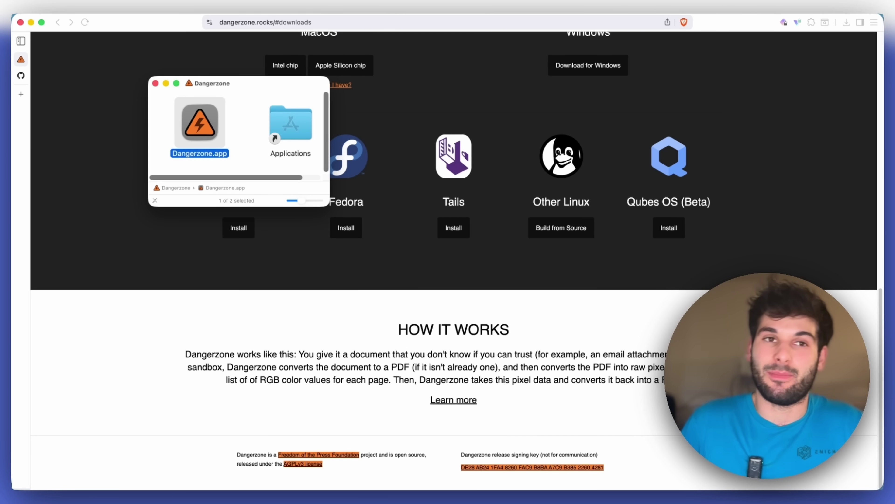
{"action": "left_click", "coordinate": [476, 207]}
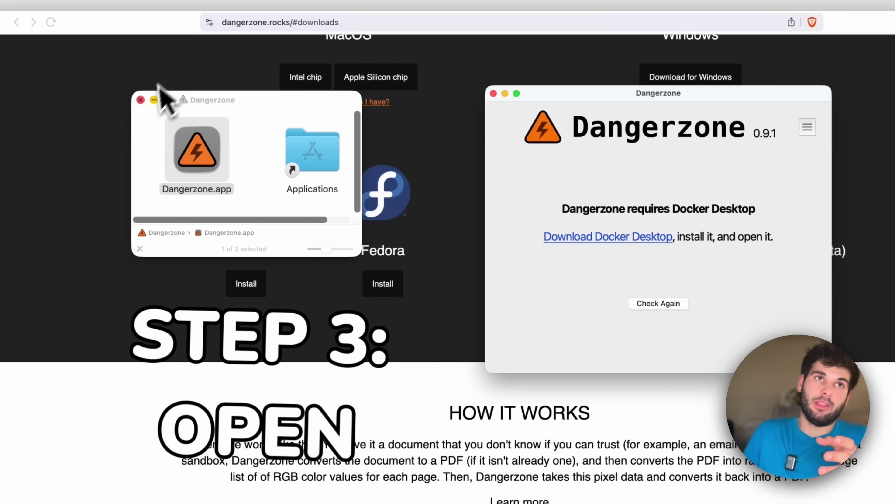
{"action": "left_click", "coordinate": [140, 100]}
- Download Docker Desktop for Mac – Apple Silicon from the Docker website
{"action": "left_click", "coordinate": [608, 237]}
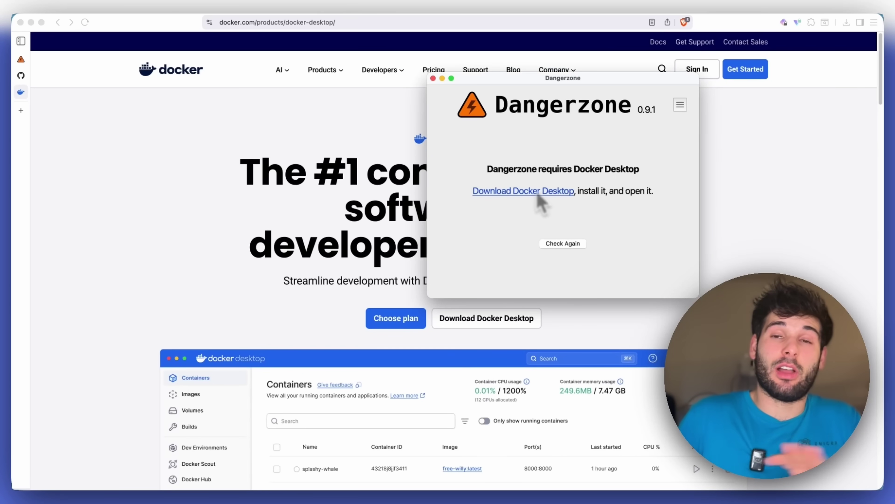
{"action": "left_click", "coordinate": [276, 256]}
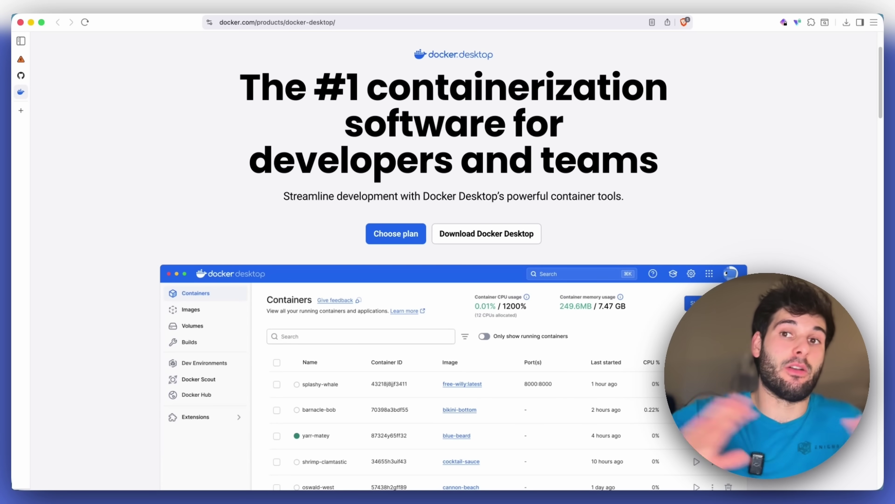
{"action": "scroll", "coordinate": [233, 273], "scroll_direction": "down", "scroll_amount": 3}
{"action": "left_click", "coordinate": [466, 171]}
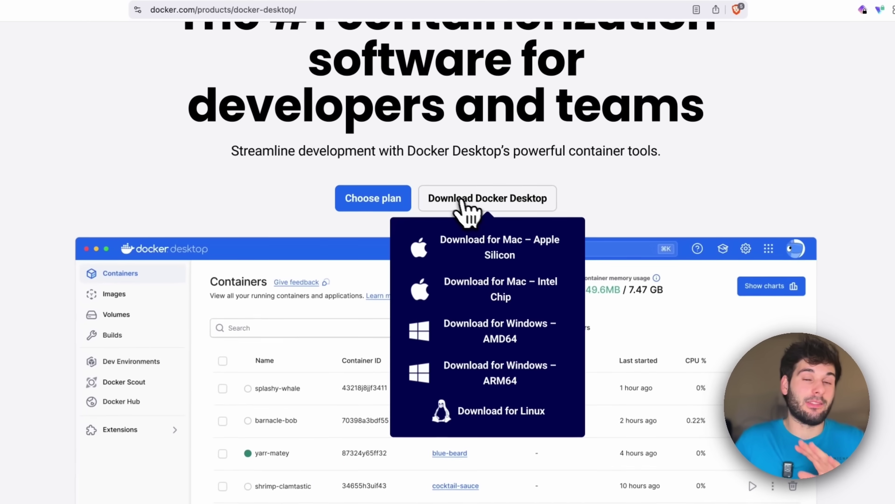
{"action": "scroll", "coordinate": [466, 208], "scroll_direction": "down", "scroll_amount": 3}
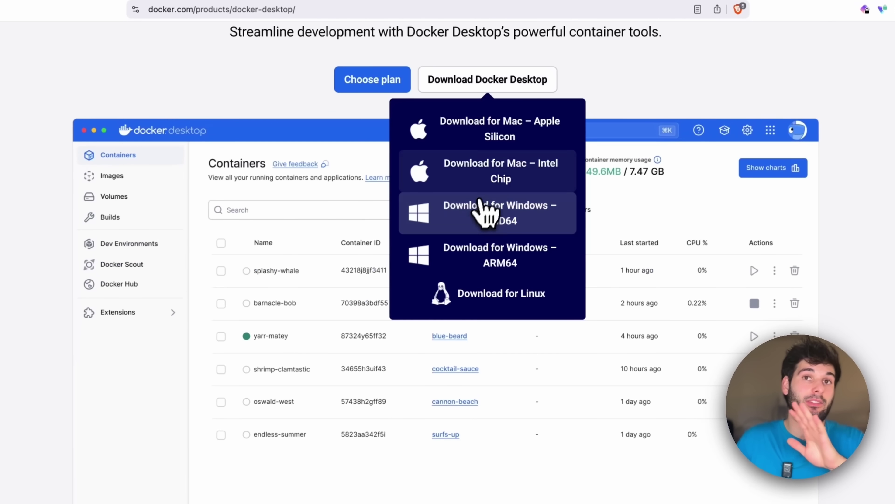
{"action": "left_click", "coordinate": [506, 145]}
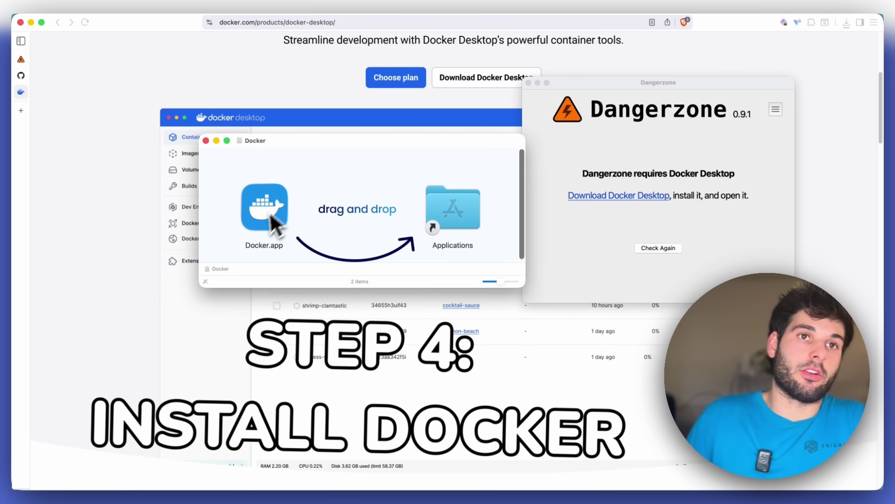
- Copy Docker.app into Applications, launch it, and have Dangerzone check for Docker again
{"action": "left_click_drag", "start_coordinate": [476, 263], "coordinate": [476, 226]}
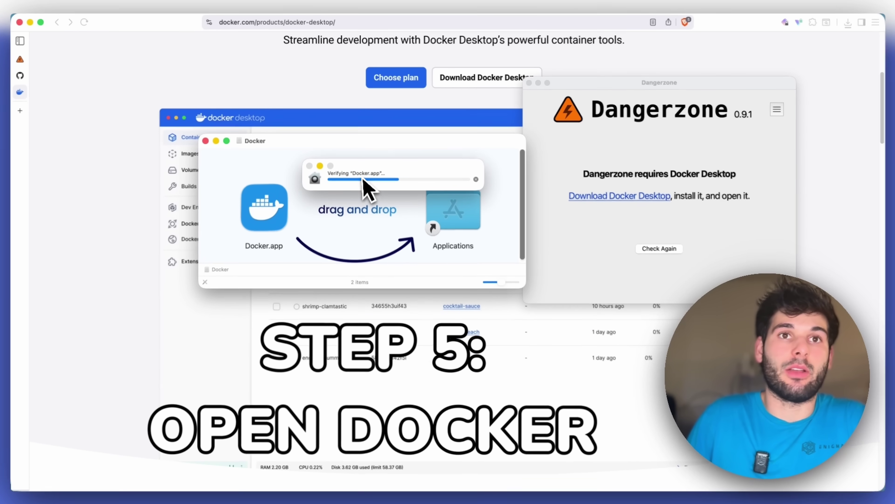
{"action": "left_click", "coordinate": [515, 253]}
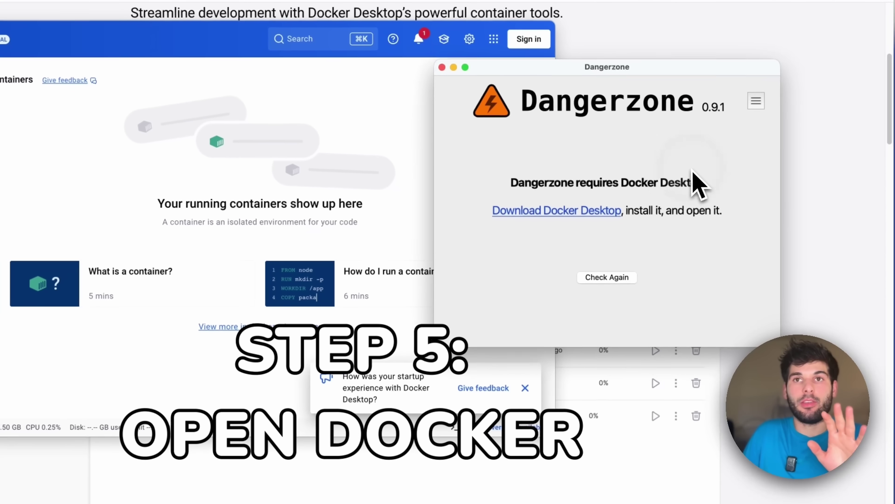
{"action": "left_click", "coordinate": [615, 279]}
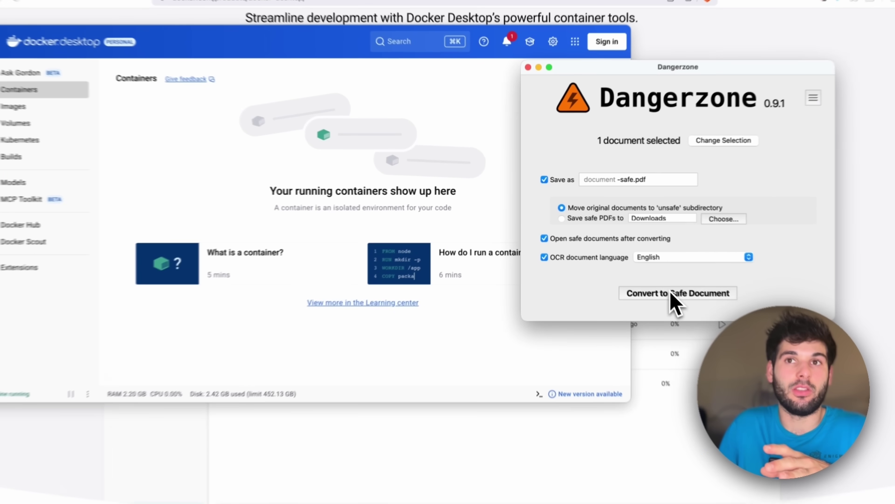
- Start Convert to Safe Document and follow progress in Docker Desktop and Dangerzone
{"action": "left_click", "coordinate": [654, 280]}
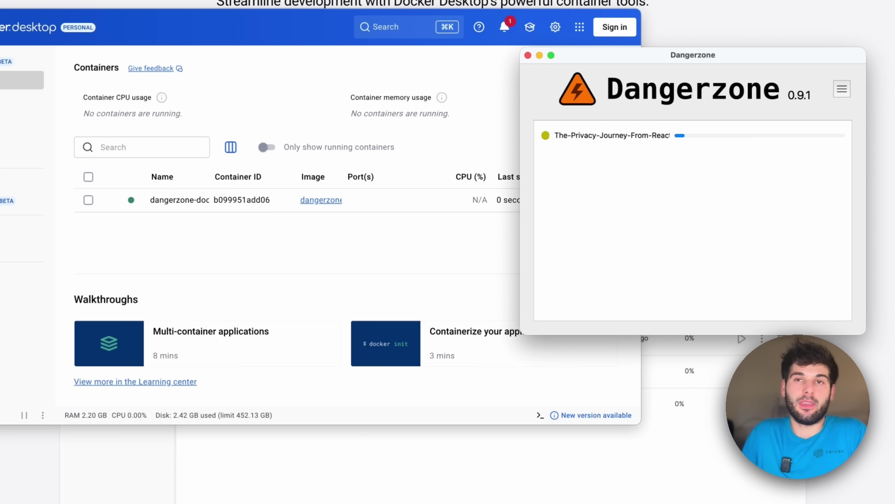
{"action": "left_click", "coordinate": [483, 176]}
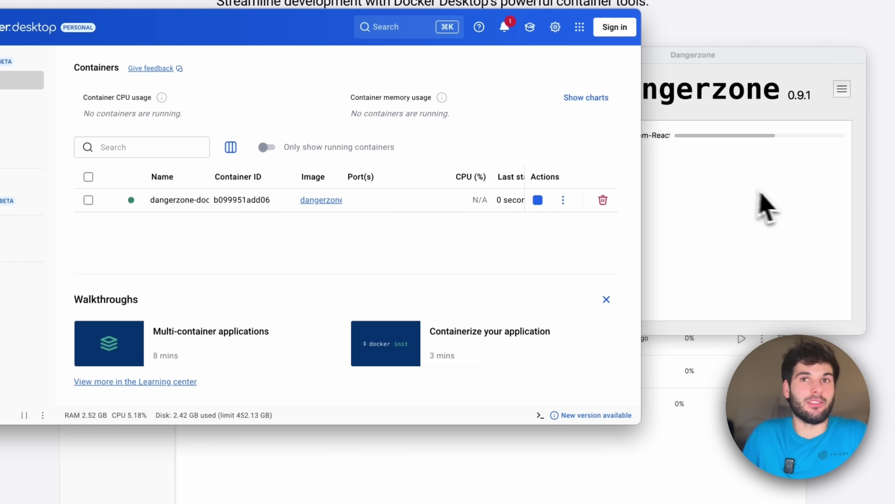
{"action": "left_click", "coordinate": [772, 207]}
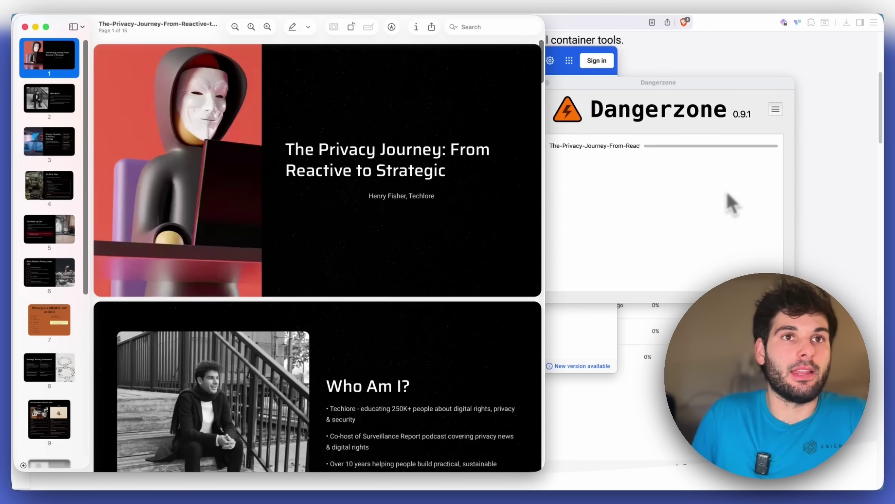
- Move Preview aside, view pages 2 and 3, return to page 1, then raise Docker Desktop
{"action": "left_click_drag", "start_coordinate": [214, 36], "coordinate": [275, 44]}
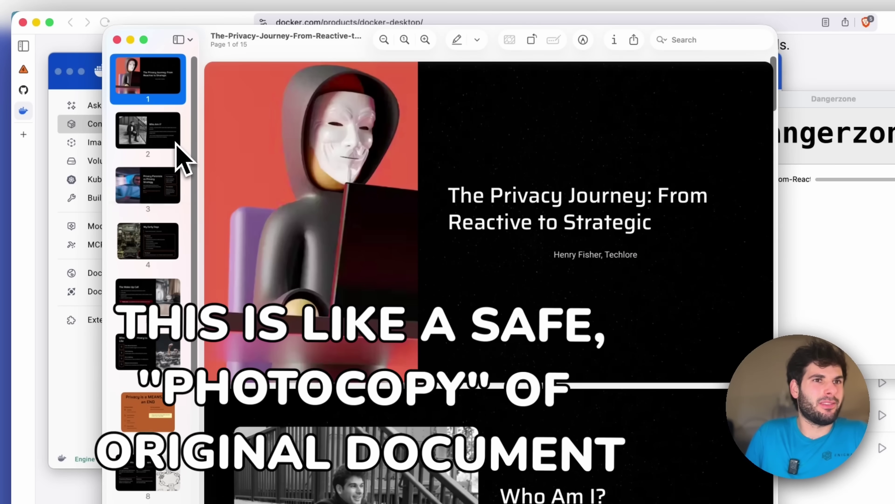
{"action": "left_click", "coordinate": [175, 154]}
{"action": "left_click", "coordinate": [172, 198]}
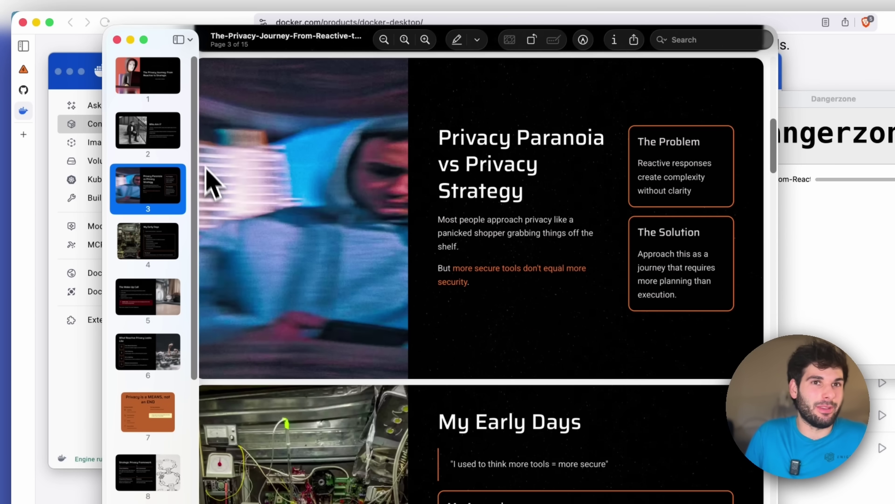
{"action": "left_click", "coordinate": [122, 84]}
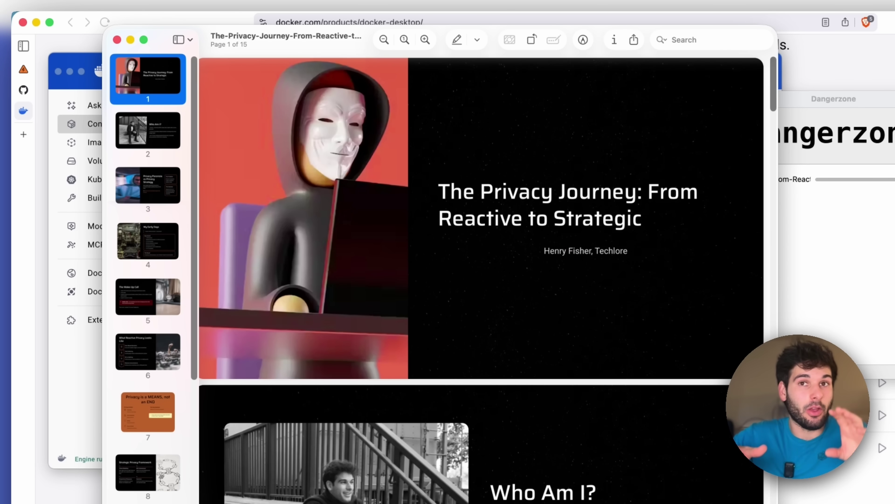
{"action": "left_click", "coordinate": [81, 101]}
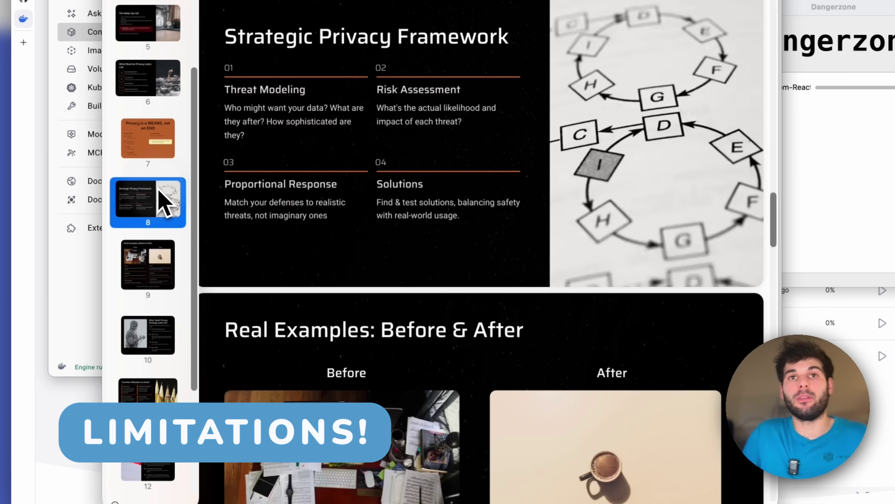
- Step through Preview thumbnails 7 and 6 to page 5, 'The Wake-Up Call'
{"action": "scroll", "coordinate": [158, 166], "scroll_direction": "up", "scroll_amount": 1}
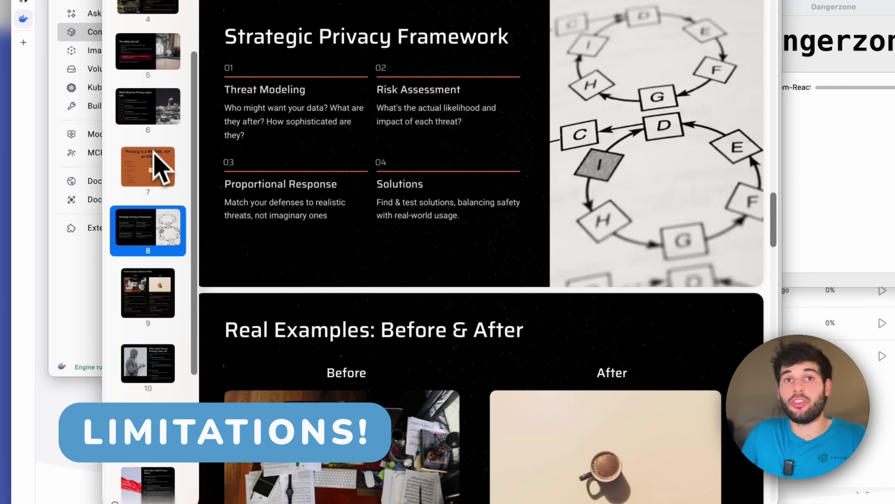
{"action": "left_click", "coordinate": [151, 160]}
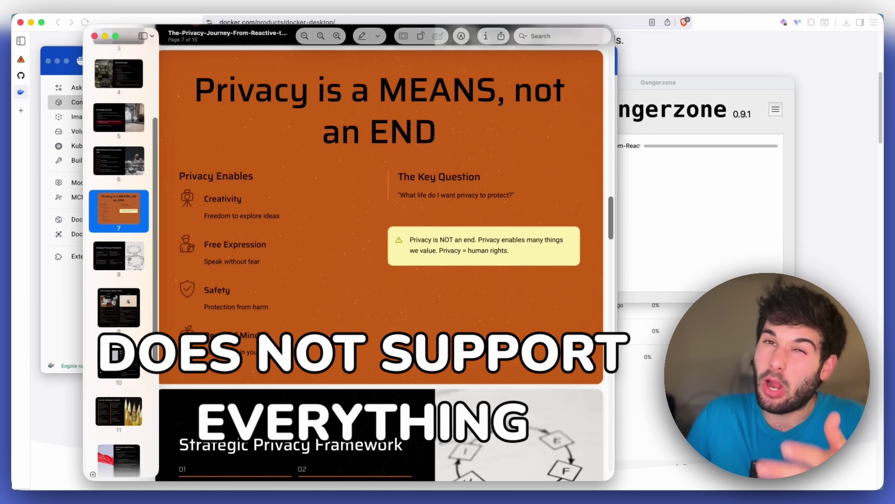
{"action": "left_click", "coordinate": [118, 161]}
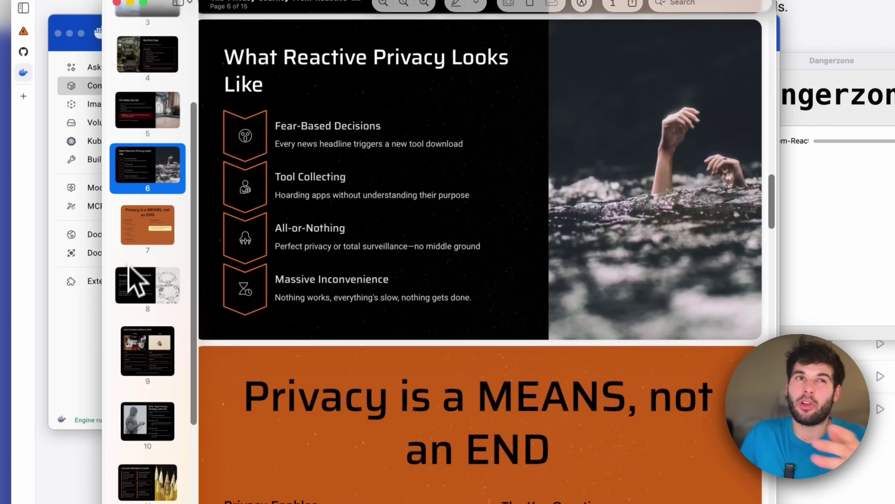
{"action": "scroll", "coordinate": [130, 275], "scroll_direction": "up", "scroll_amount": 1}
{"action": "left_click", "coordinate": [143, 166]}
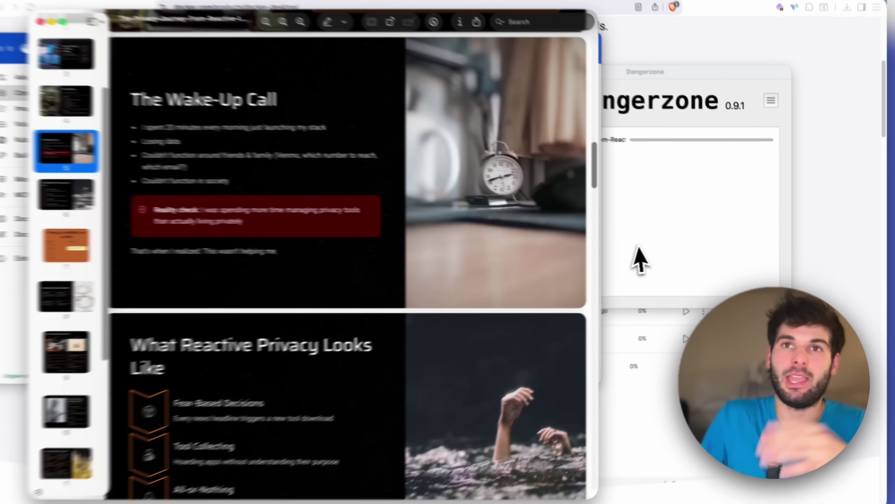
- Bring Dangerzone in front of Preview to confirm the Privacy Journey document converted successfully
{"action": "left_click", "coordinate": [674, 255]}
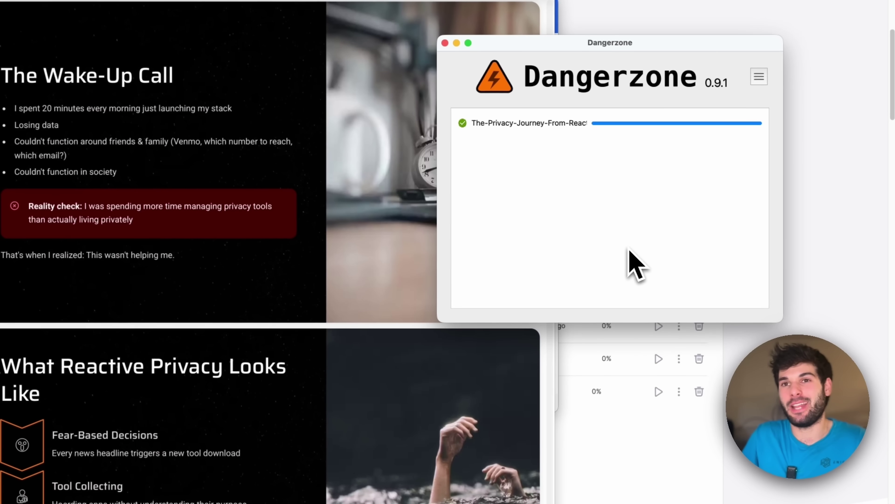